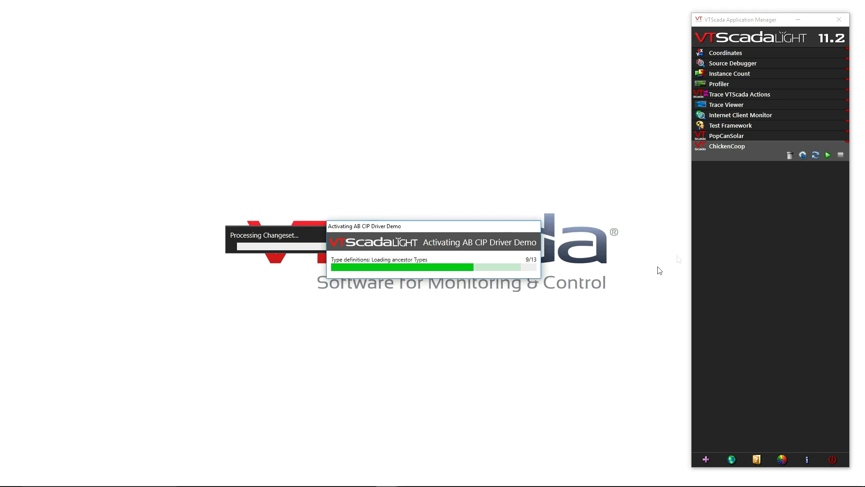
Start the AB CIP Driver Demo application and reposition its window near the middle of the desktop
{"action": "mouse_move", "coordinate": [728, 156]}
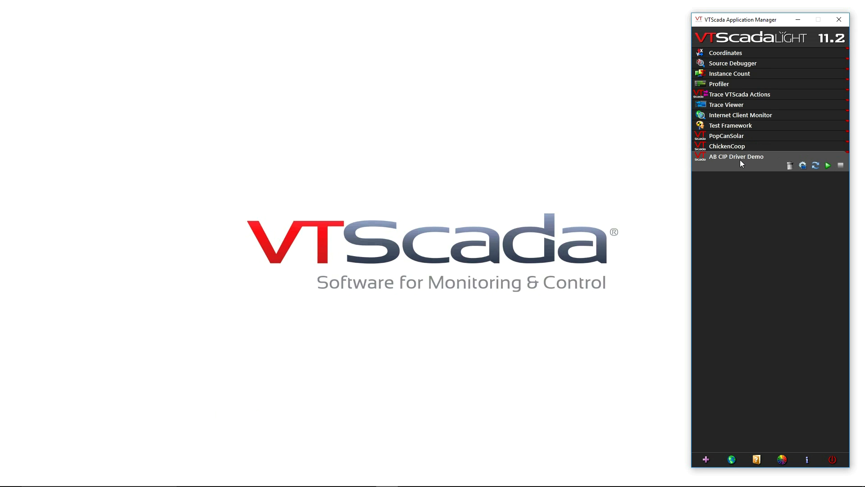
{"action": "left_click", "coordinate": [740, 159]}
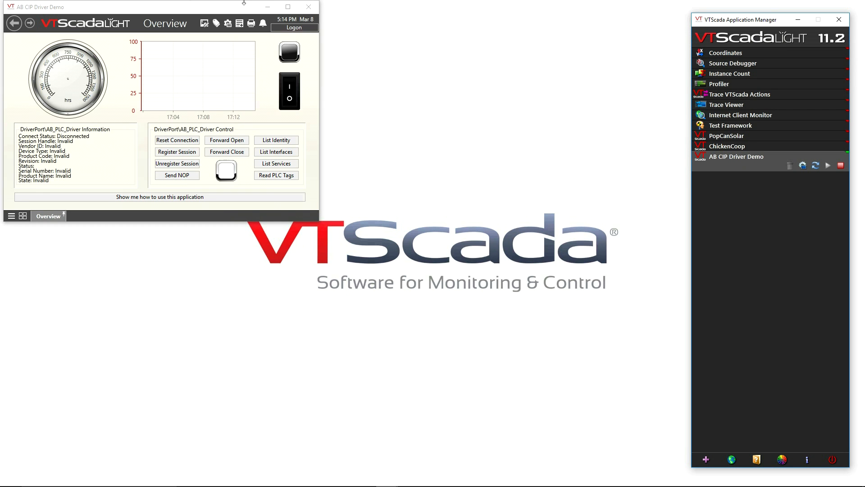
{"action": "left_click_drag", "start_coordinate": [188, 12], "coordinate": [417, 115]}
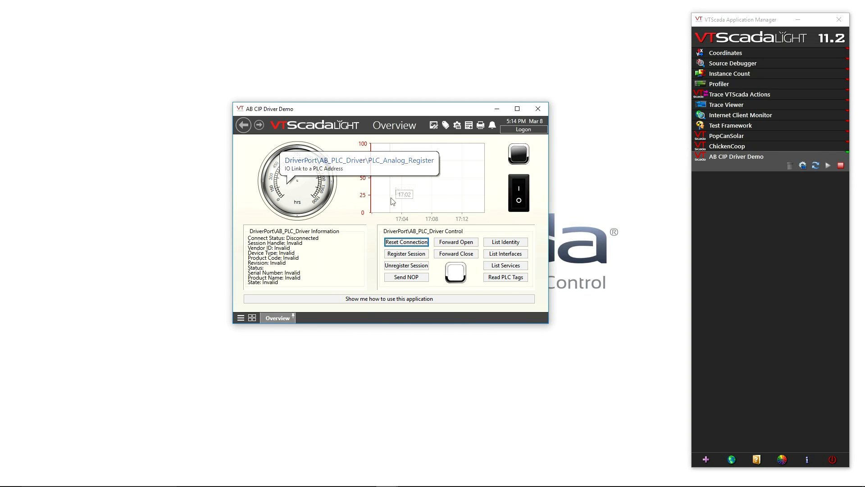
{"action": "left_click", "coordinate": [518, 194]}
{"action": "left_click", "coordinate": [466, 272]}
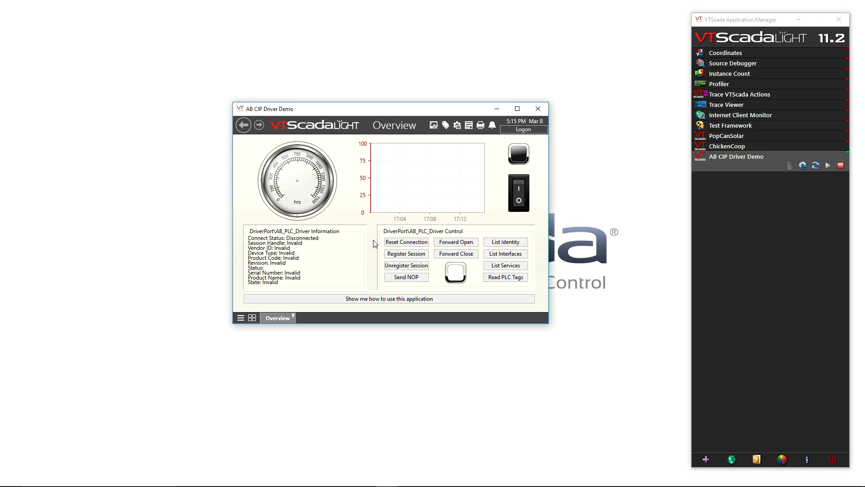
Open the Tag Browser and set the DriverPort tag's TCP/IP address to 10.158.5.10
{"action": "left_click", "coordinate": [445, 125]}
{"action": "left_click_drag", "start_coordinate": [344, 56], "coordinate": [442, 157]}
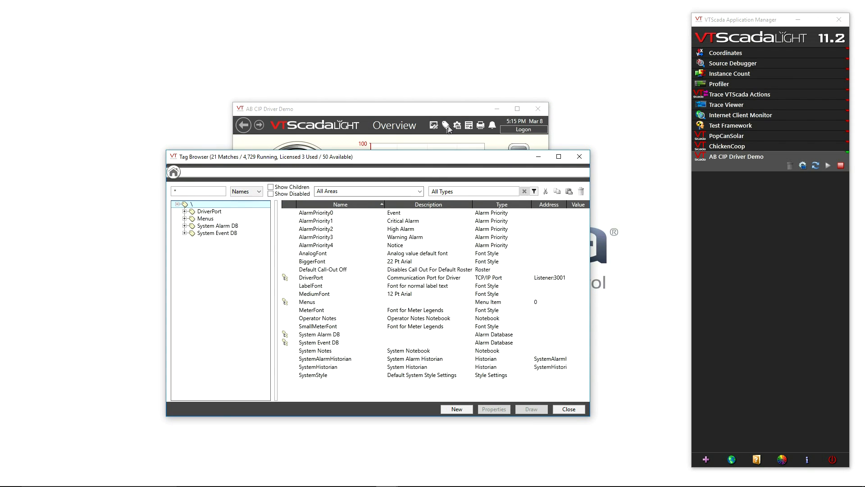
{"action": "right_click", "coordinate": [214, 214]}
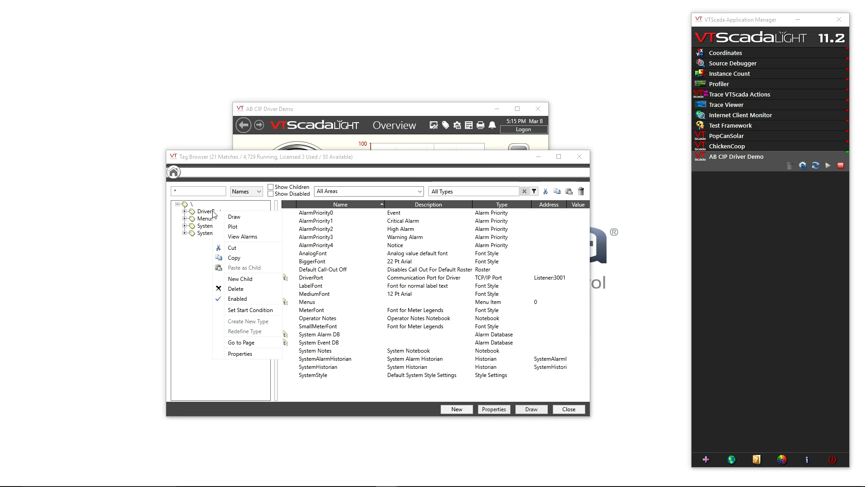
{"action": "left_click", "coordinate": [246, 355]}
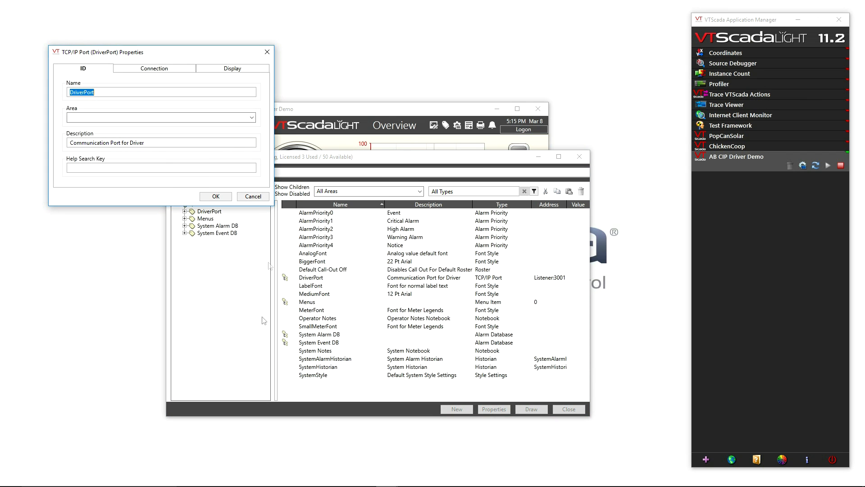
{"action": "left_click", "coordinate": [129, 71]}
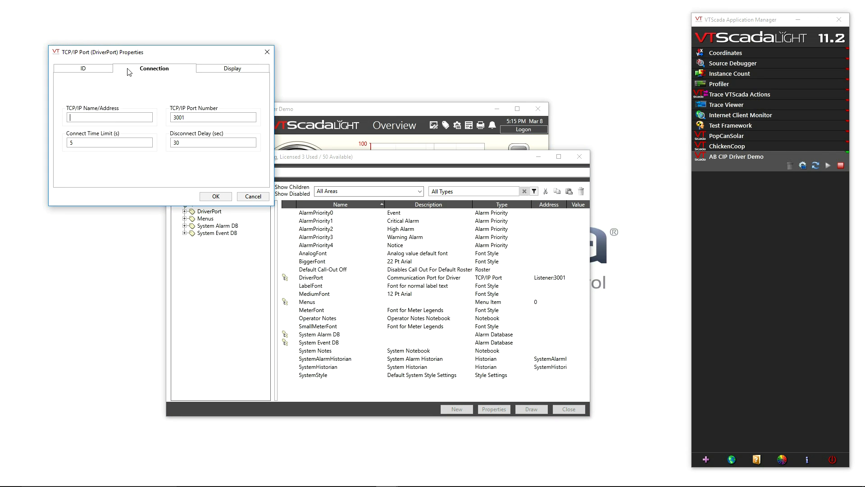
{"action": "left_click", "coordinate": [111, 118]}
{"action": "type", "text": "10.158"}
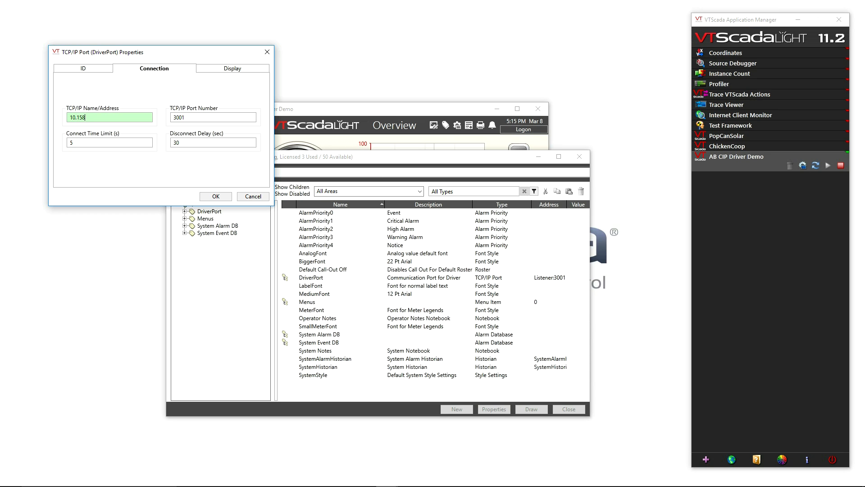
{"action": "type", "text": ".5.10"}
Copy the Allen-Bradley Controllogix port 44818 from the TCP/IP Port help page and save it as DriverPort's TCP/IP port number
{"action": "left_click_drag", "start_coordinate": [191, 116], "coordinate": [171, 119]}
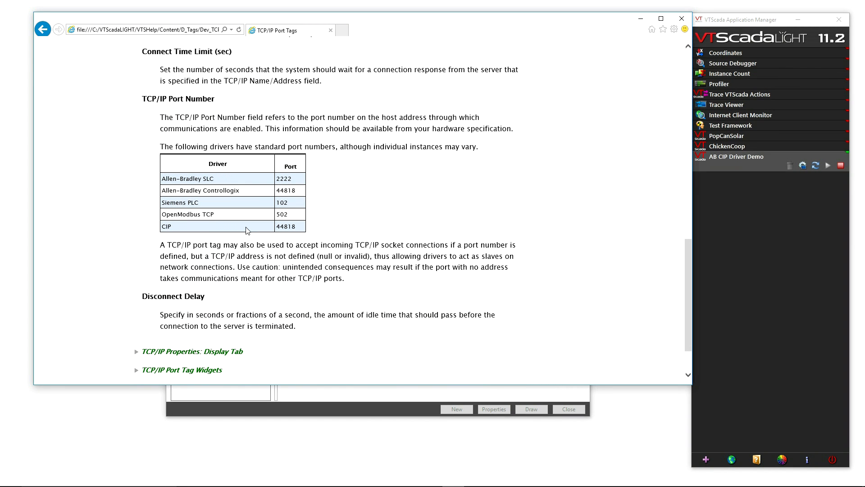
{"action": "left_click_drag", "start_coordinate": [298, 190], "coordinate": [272, 191]}
{"action": "key", "text": "ctrl+c"}
{"action": "left_click", "coordinate": [681, 19]}
{"action": "double_click", "coordinate": [214, 118]}
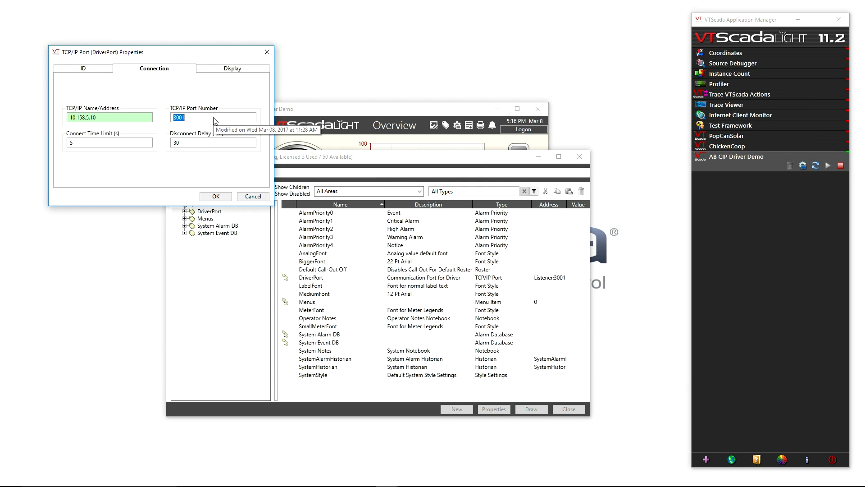
{"action": "key", "text": "ctrl+v"}
{"action": "left_click", "coordinate": [210, 197]}
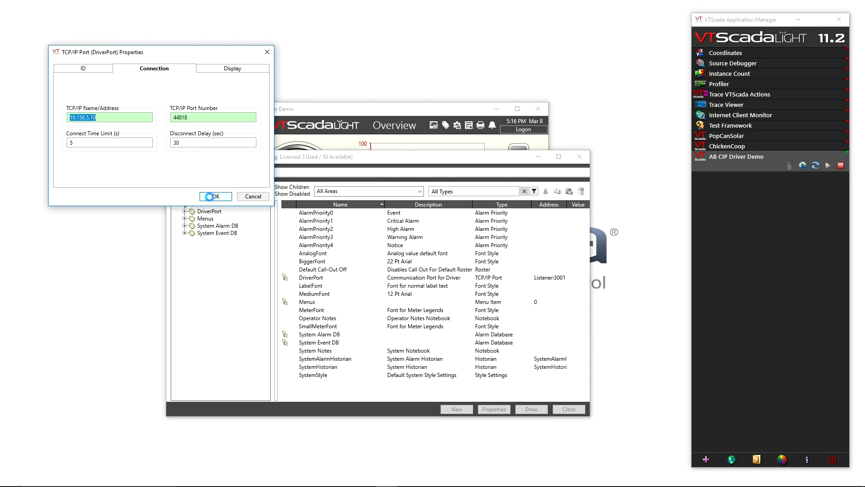
Uncover the driver controls on the Overview page and run List Identity for the connected PLC
{"action": "left_click_drag", "start_coordinate": [368, 161], "coordinate": [373, 309]}
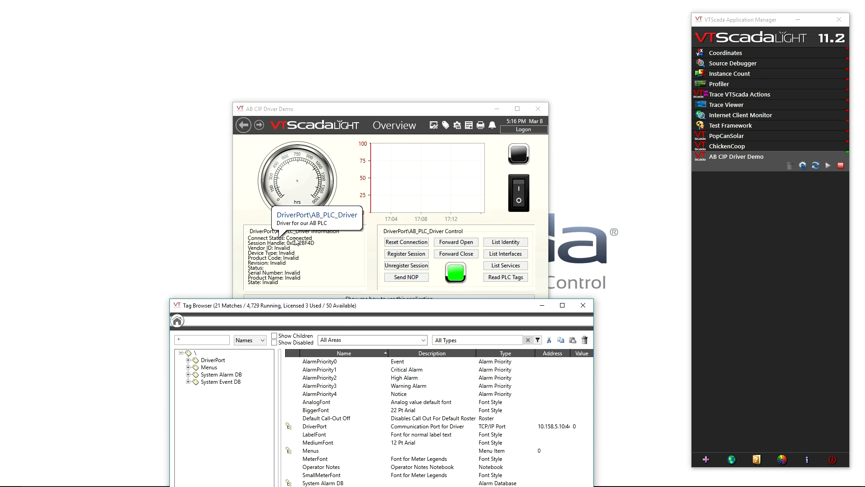
{"action": "left_click", "coordinate": [506, 244]}
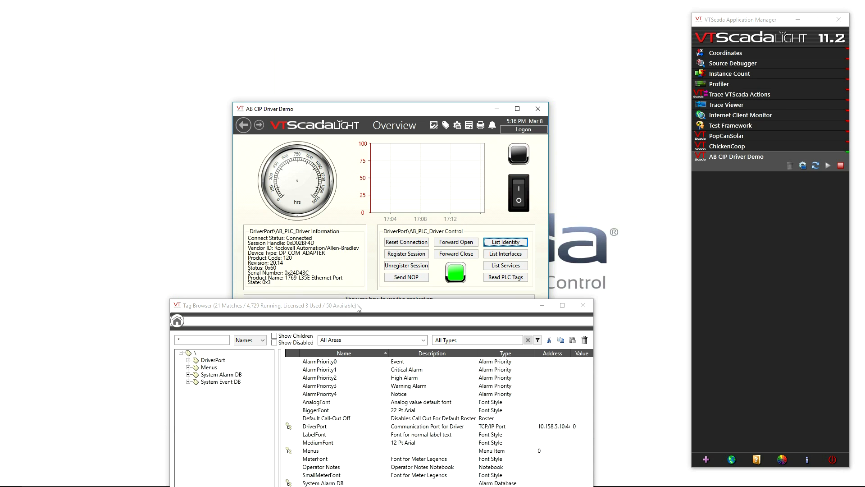
{"action": "left_click_drag", "start_coordinate": [357, 305], "coordinate": [358, 231]}
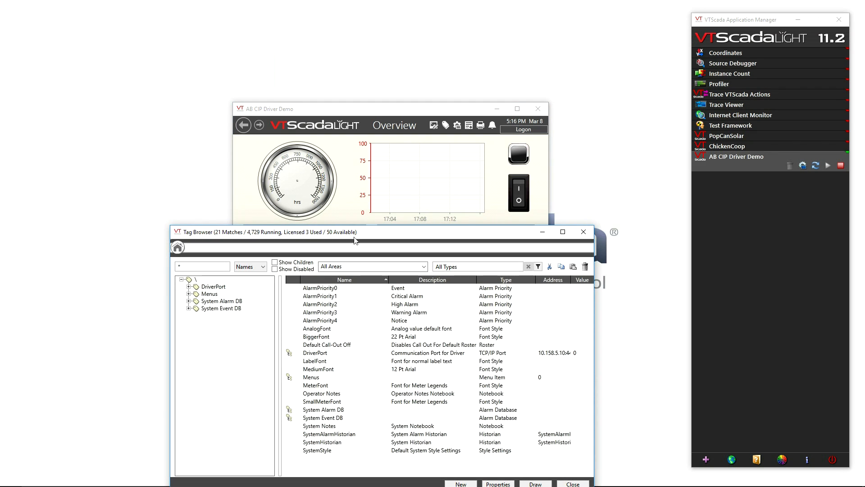
Expand DriverPort in the Tag Browser and list the child tags of AB_PLC_Driver
{"action": "mouse_move", "coordinate": [317, 191]}
{"action": "left_click", "coordinate": [188, 287]}
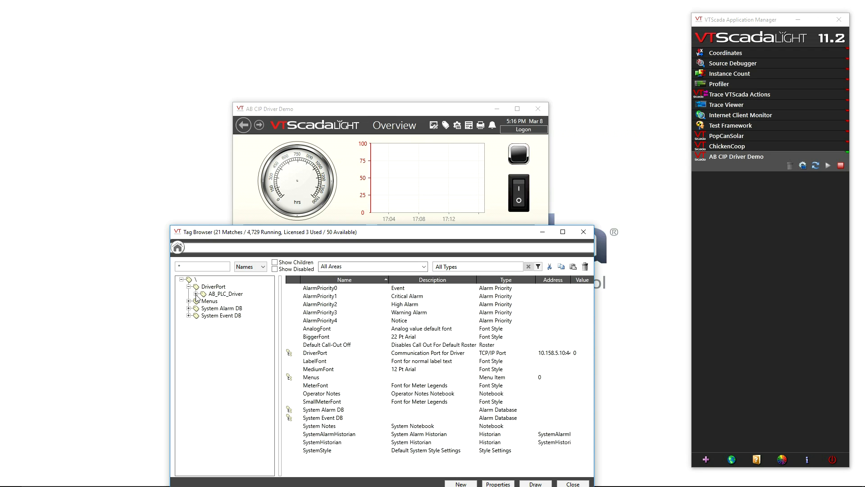
{"action": "left_click", "coordinate": [196, 294]}
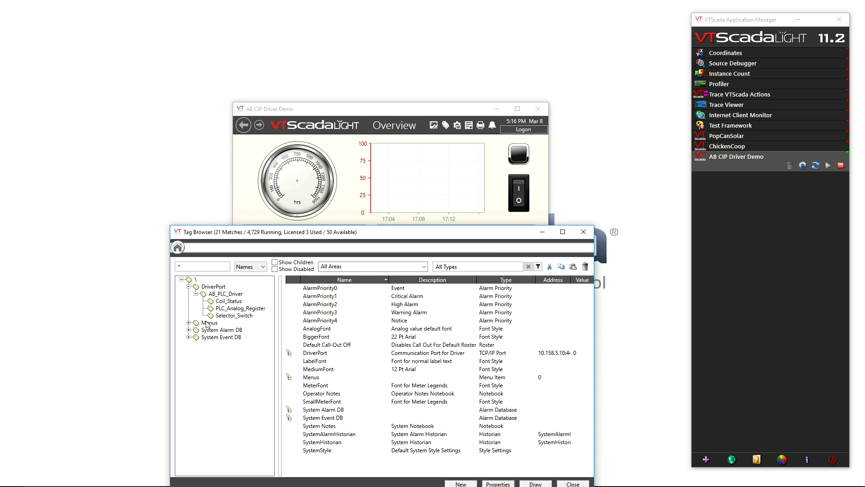
{"action": "left_click", "coordinate": [226, 294]}
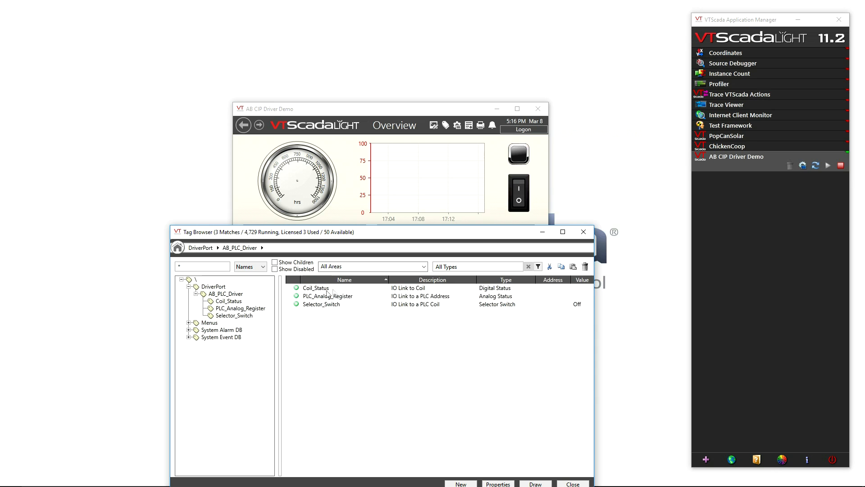
Set the Bit 0 address of the Coil_Status tag to Coil[0] from the PLC's tag list and save the properties
{"action": "left_click", "coordinate": [323, 290]}
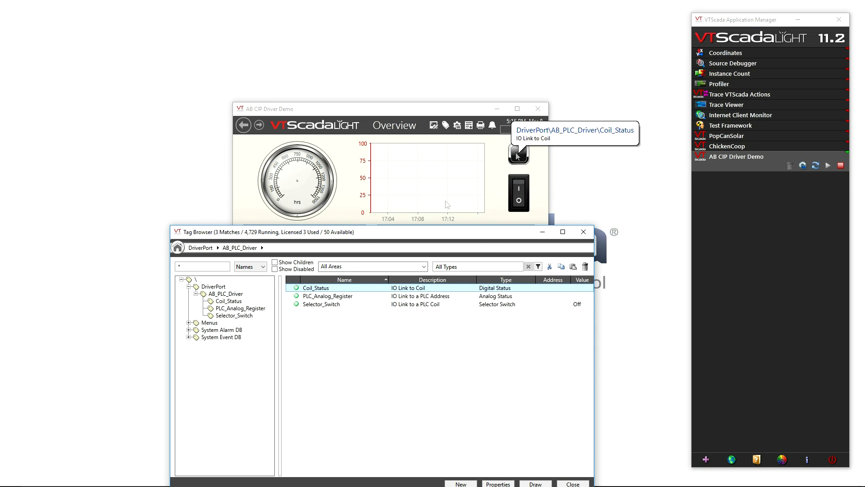
{"action": "right_click", "coordinate": [317, 289]}
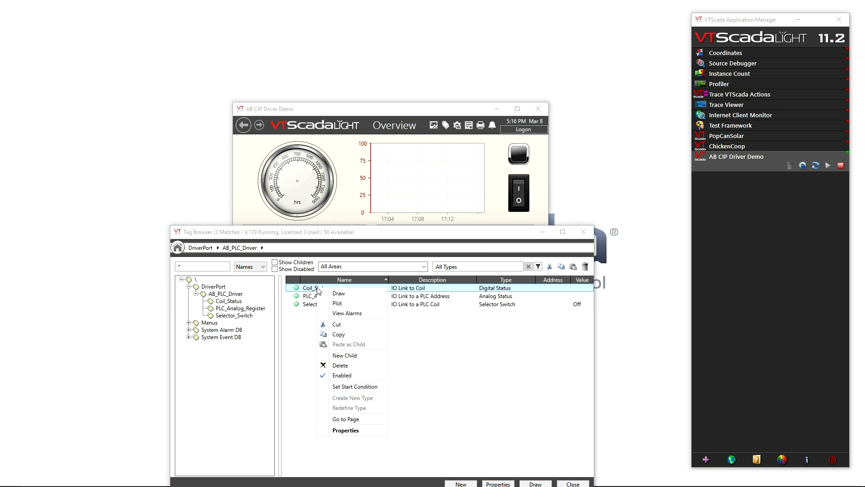
{"action": "left_click", "coordinate": [345, 430]}
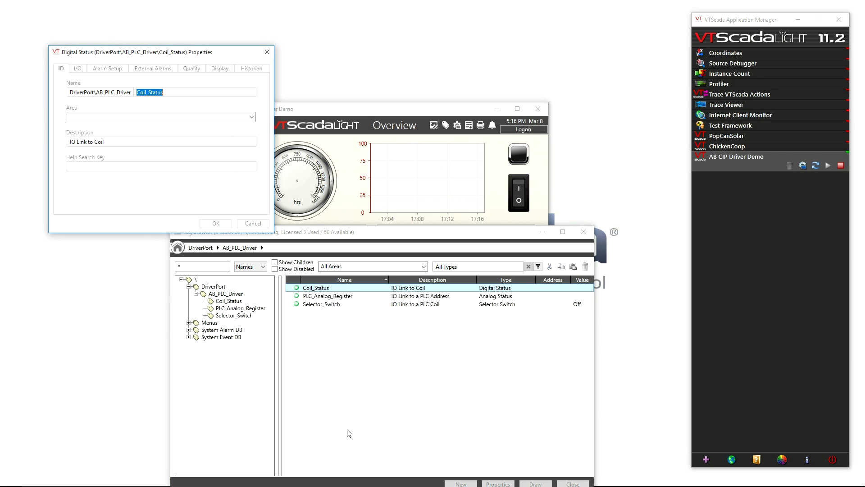
{"action": "left_click", "coordinate": [79, 69]}
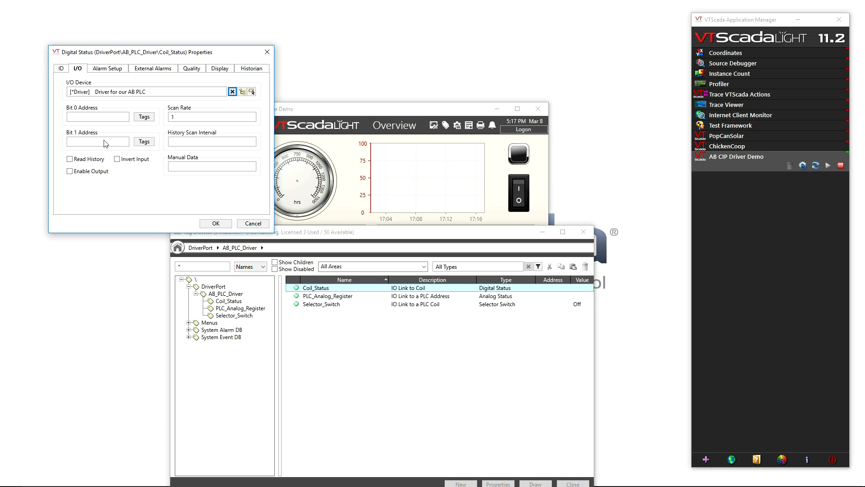
{"action": "left_click", "coordinate": [145, 116]}
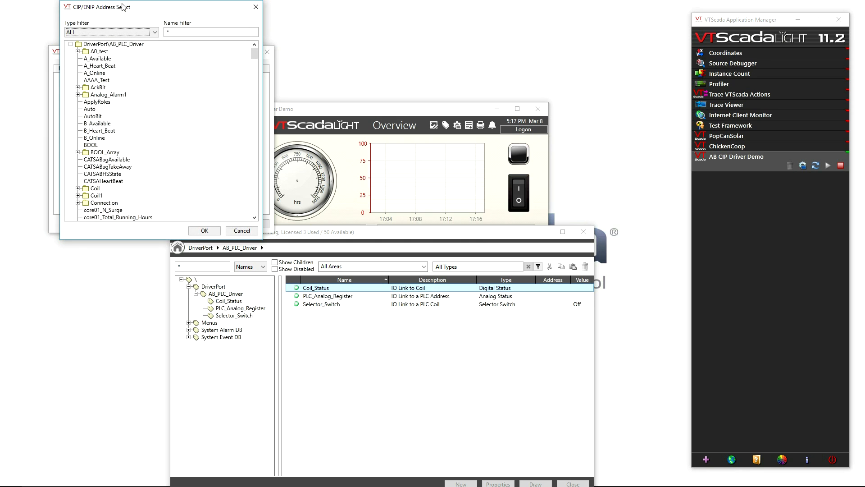
{"action": "left_click_drag", "start_coordinate": [122, 6], "coordinate": [349, 18]}
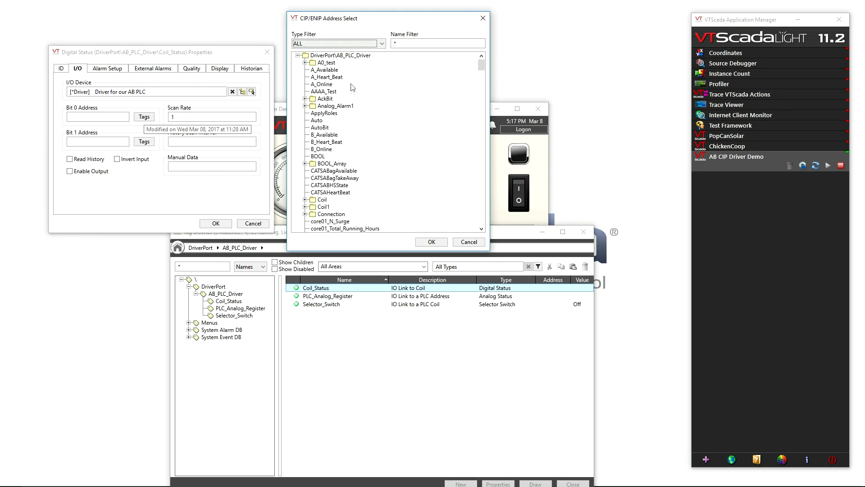
{"action": "left_click", "coordinate": [305, 199]}
{"action": "left_click", "coordinate": [325, 62]}
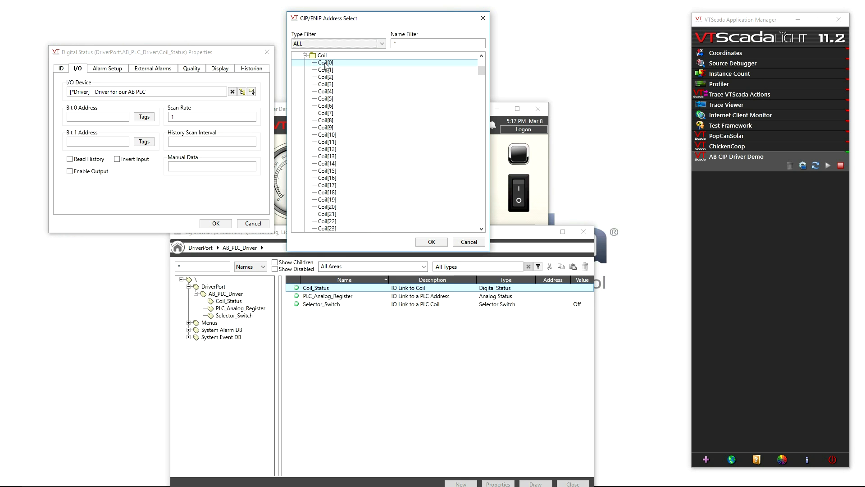
{"action": "left_click", "coordinate": [431, 241]}
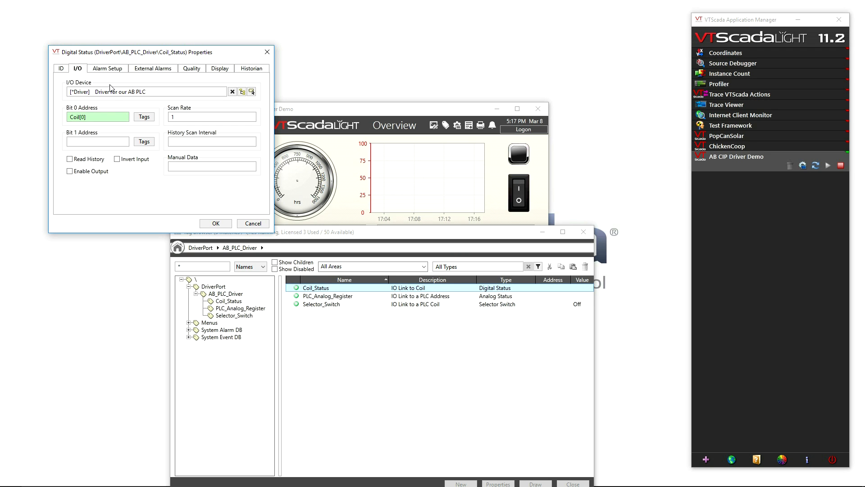
{"action": "left_click", "coordinate": [214, 224]}
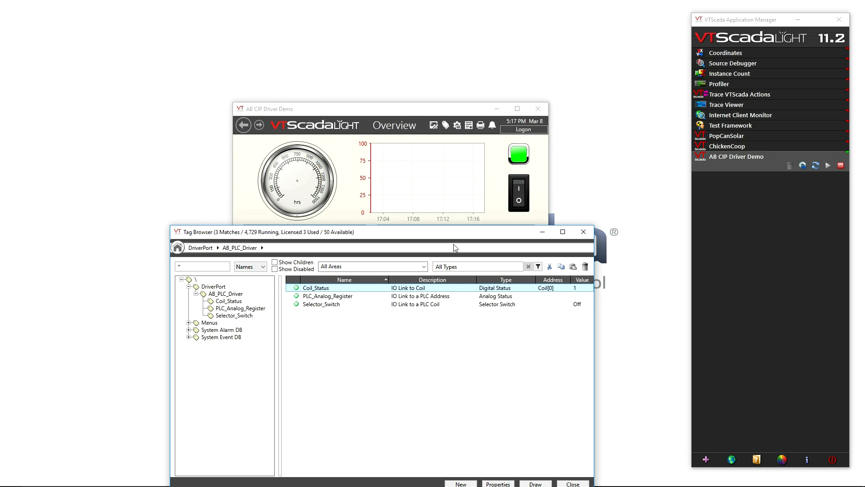
Open the position settings of the Selector_Switch tag, view Position 1 and return to Position 0
{"action": "left_click", "coordinate": [329, 305]}
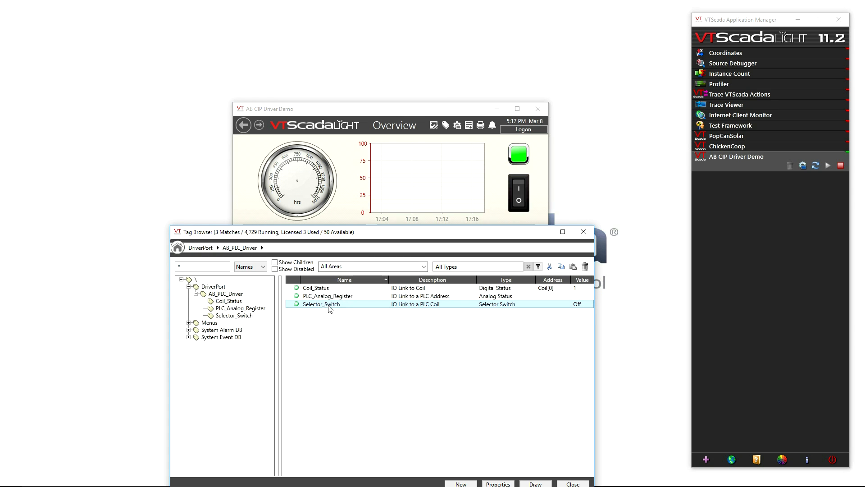
{"action": "right_click", "coordinate": [334, 306]}
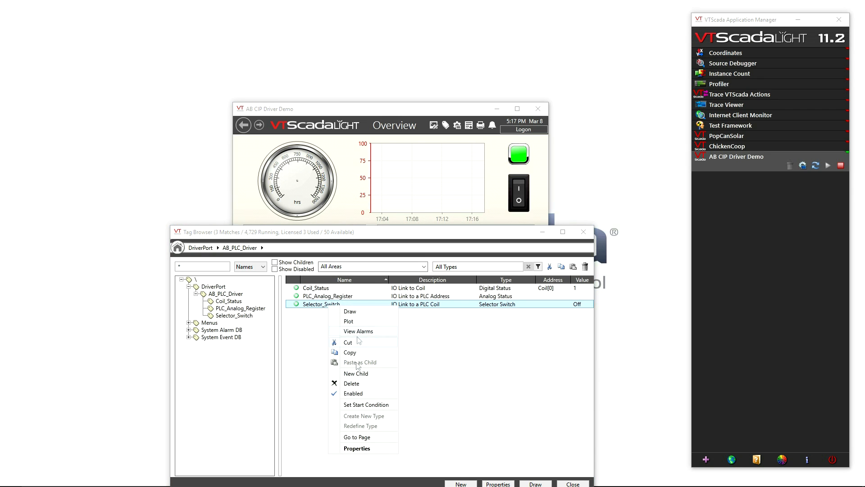
{"action": "left_click", "coordinate": [356, 448]}
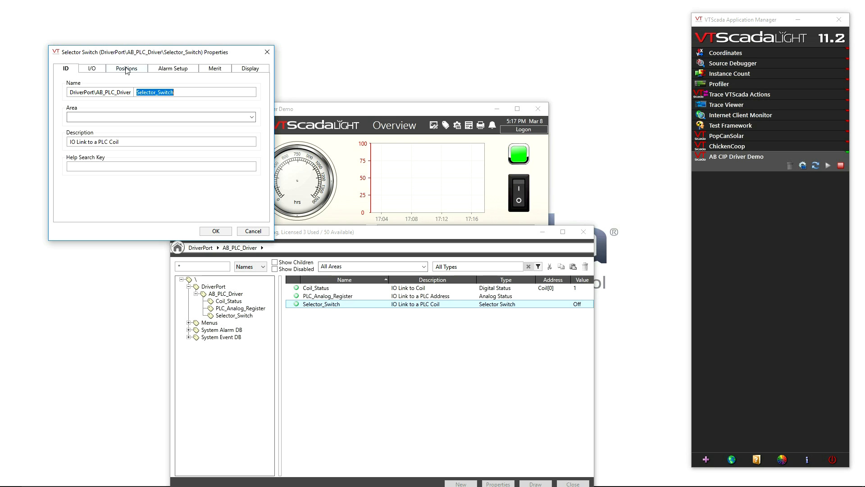
{"action": "left_click", "coordinate": [127, 70]}
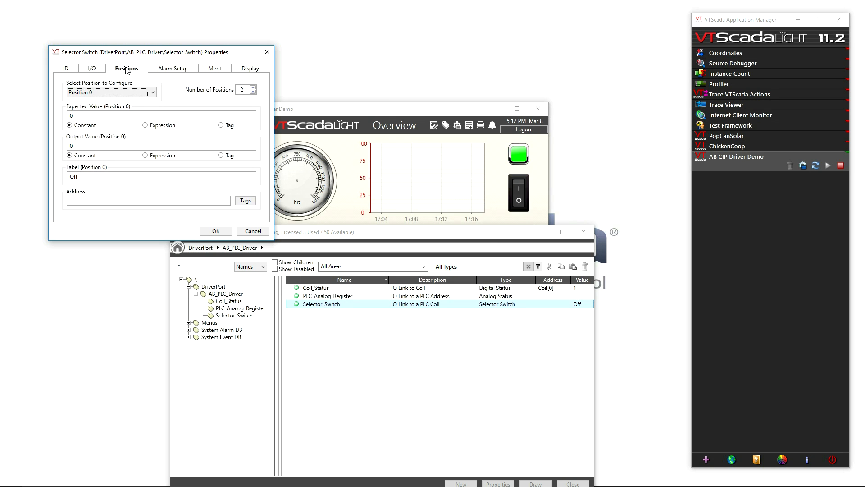
{"action": "left_click", "coordinate": [153, 93]}
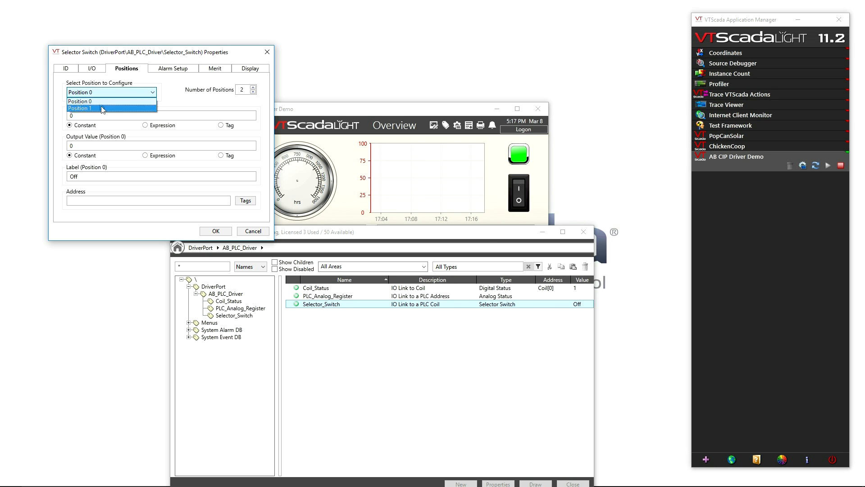
{"action": "left_click", "coordinate": [155, 101]}
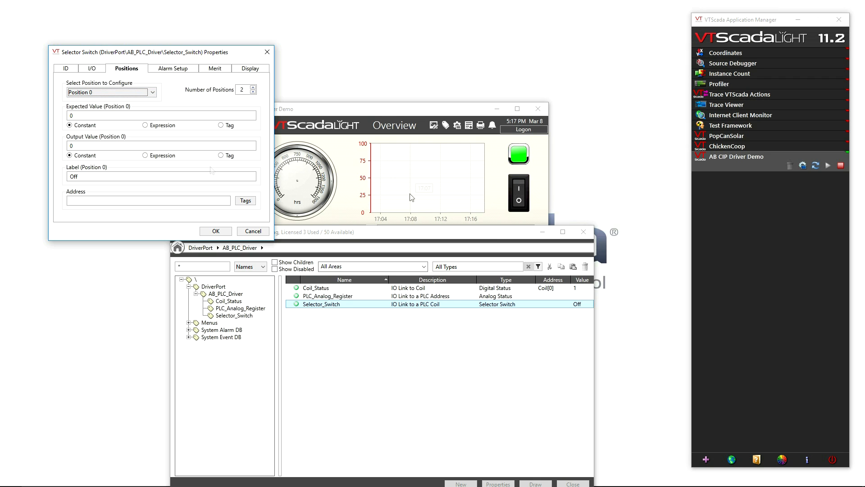
{"action": "left_click", "coordinate": [89, 92]}
{"action": "left_click", "coordinate": [87, 109]}
{"action": "left_click", "coordinate": [90, 93]}
{"action": "left_click", "coordinate": [87, 100]}
Set the Selector_Switch tag's address to Coil[0] from the PLC's tag list and save the properties
{"action": "left_click", "coordinate": [245, 200]}
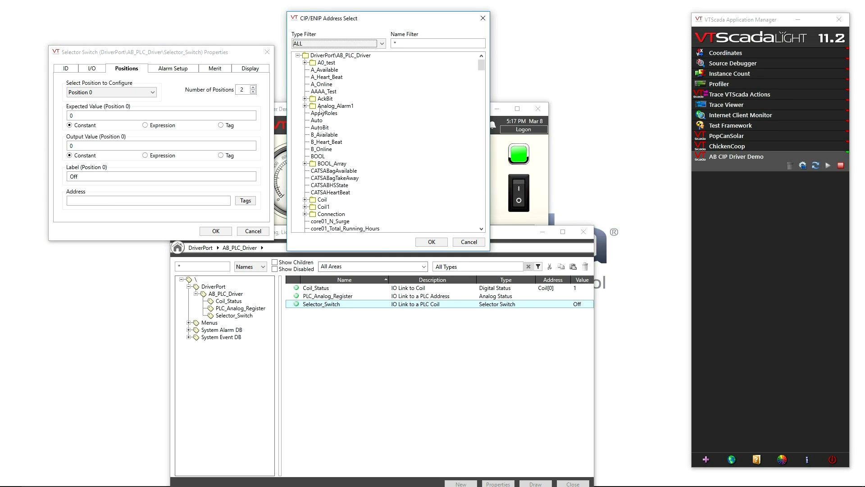
{"action": "left_click", "coordinate": [305, 199]}
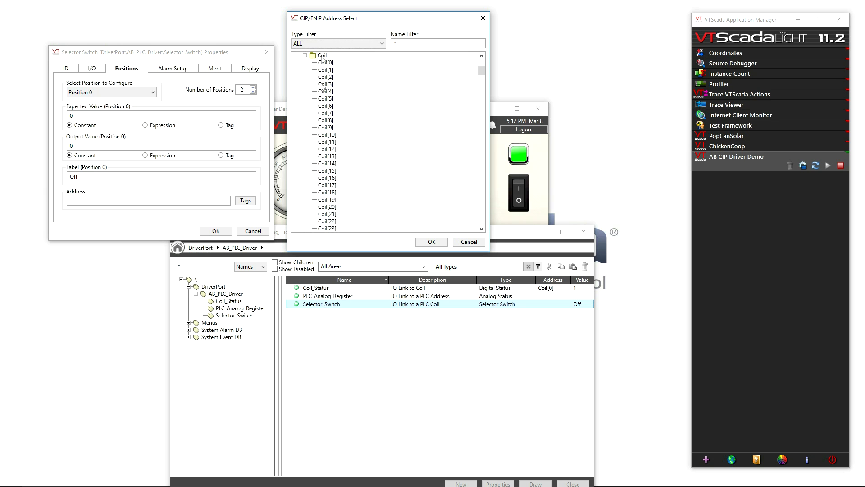
{"action": "left_click", "coordinate": [325, 64]}
{"action": "left_click", "coordinate": [428, 242]}
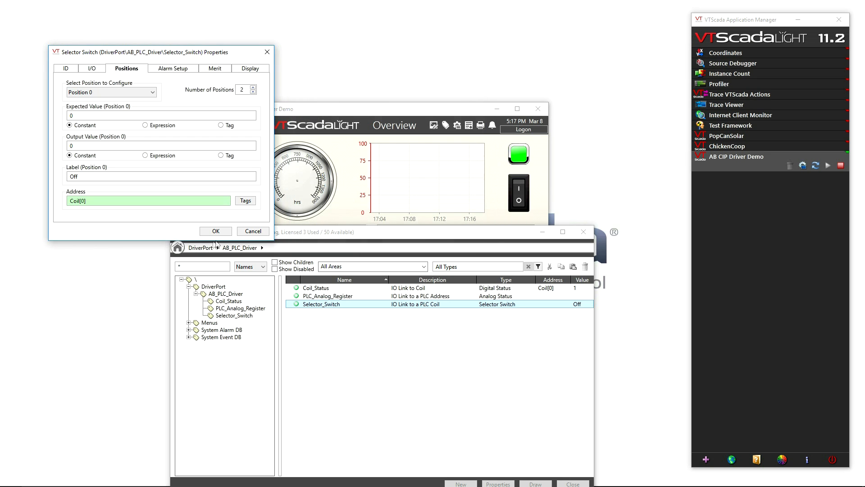
{"action": "left_click", "coordinate": [216, 232]}
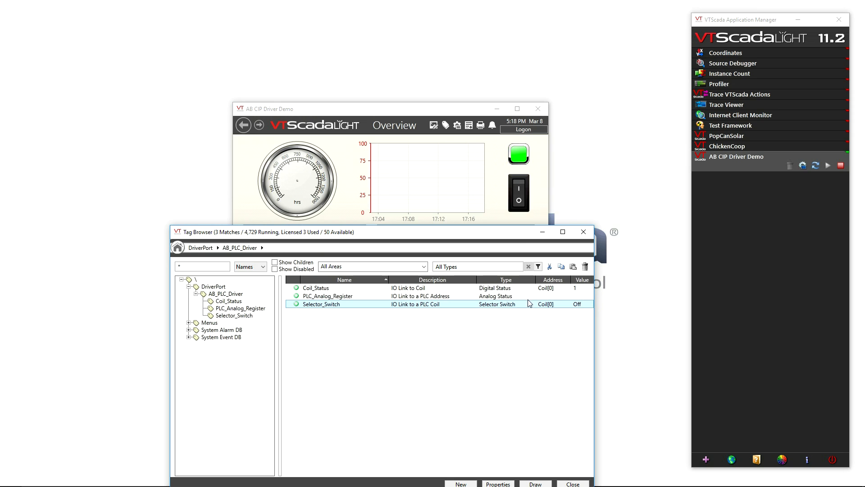
Test the selector switch on the Overview page by turning it on and off, leaving it off
{"action": "left_click", "coordinate": [519, 189]}
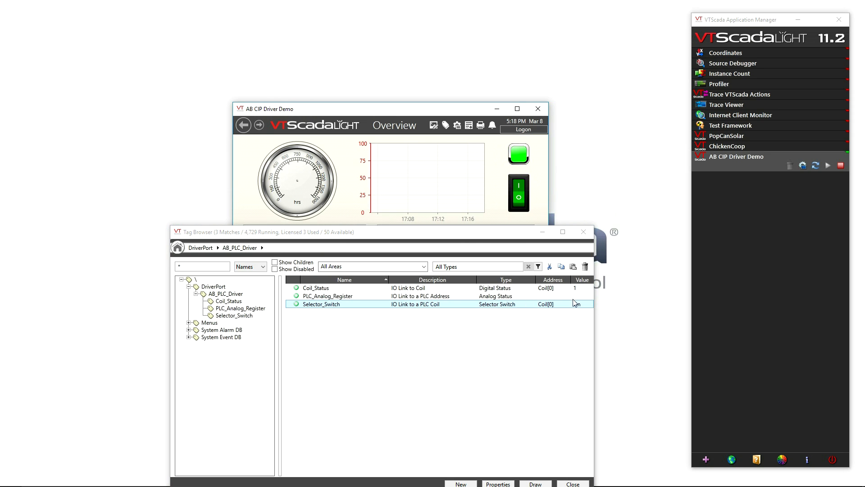
{"action": "left_click", "coordinate": [517, 202]}
{"action": "left_click", "coordinate": [515, 186]}
{"action": "left_click", "coordinate": [519, 197]}
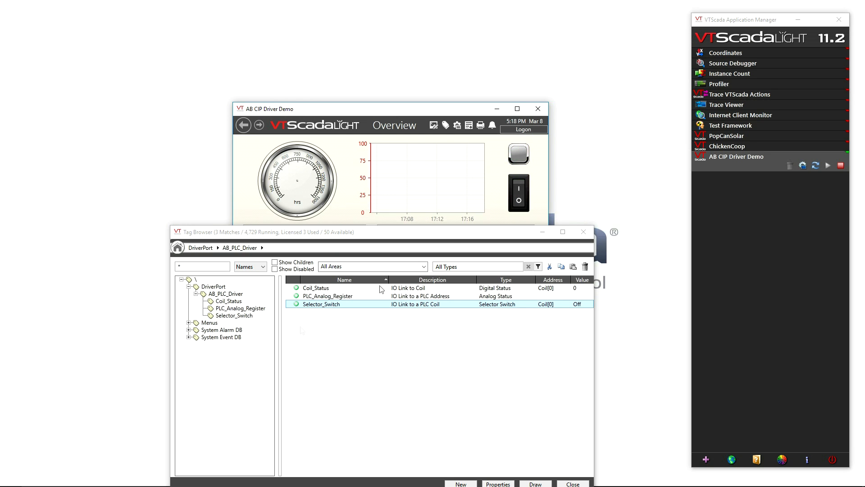
Set the I/O address of the PLC_Analog_Register tag to A0_test[0] from the PLC's tag list
{"action": "left_click", "coordinate": [323, 299]}
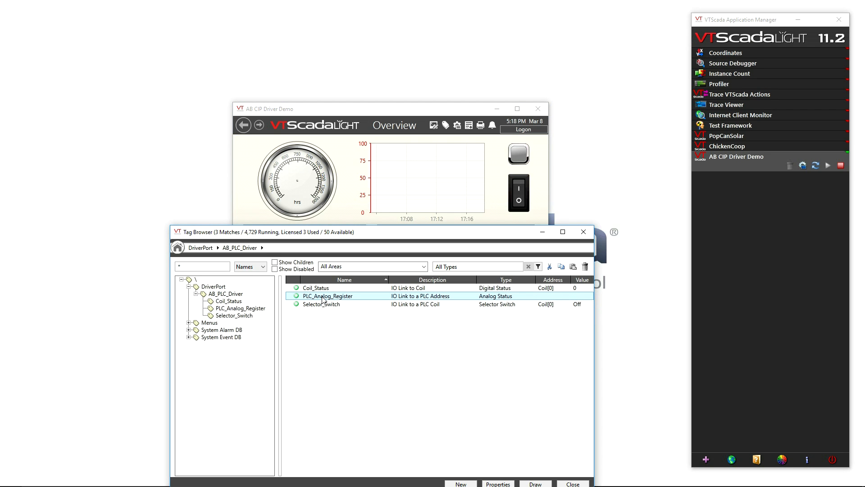
{"action": "right_click", "coordinate": [323, 300]}
{"action": "left_click", "coordinate": [344, 440]}
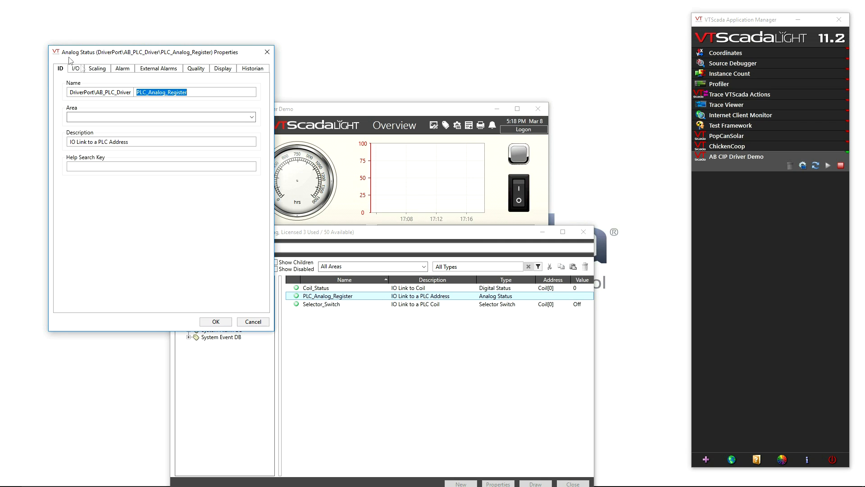
{"action": "left_click", "coordinate": [78, 70]}
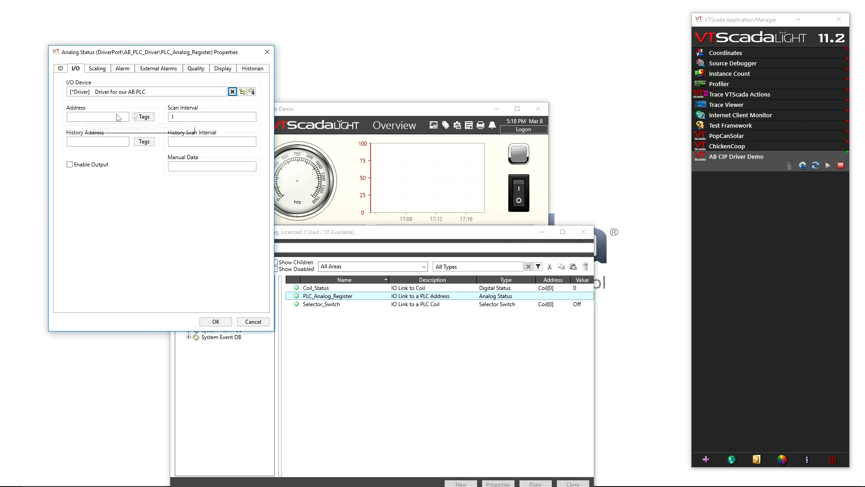
{"action": "left_click", "coordinate": [143, 118]}
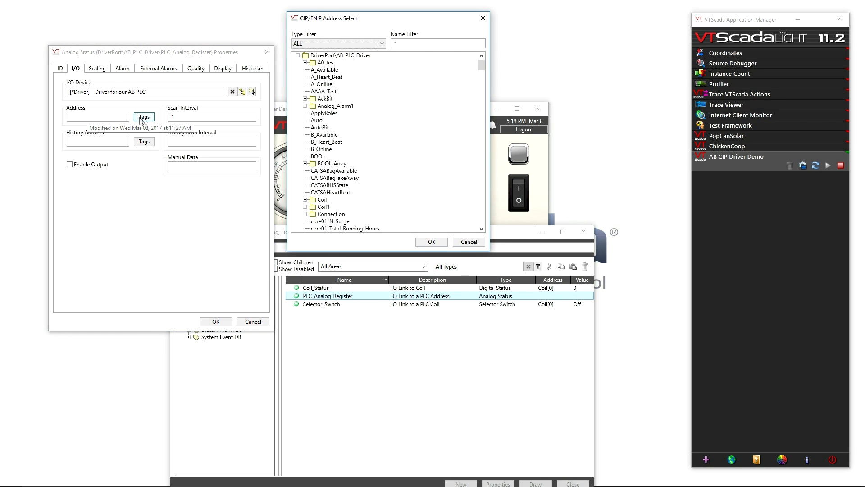
{"action": "left_click", "coordinate": [305, 62]}
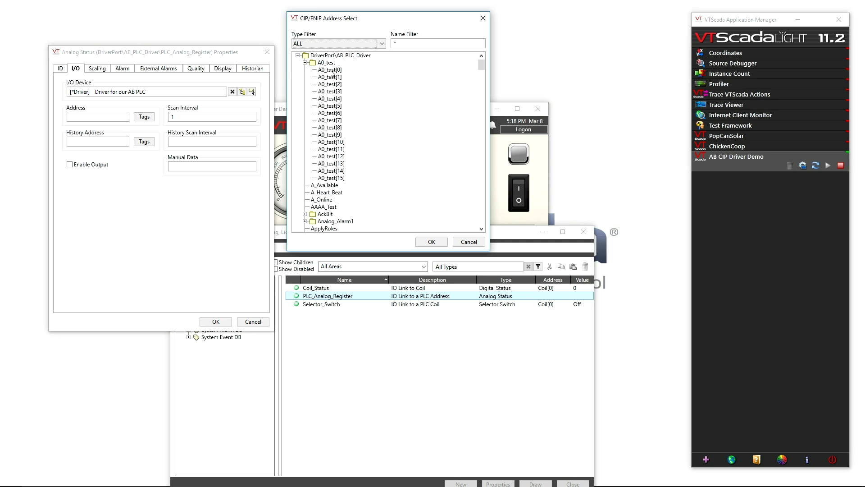
{"action": "left_click", "coordinate": [333, 71]}
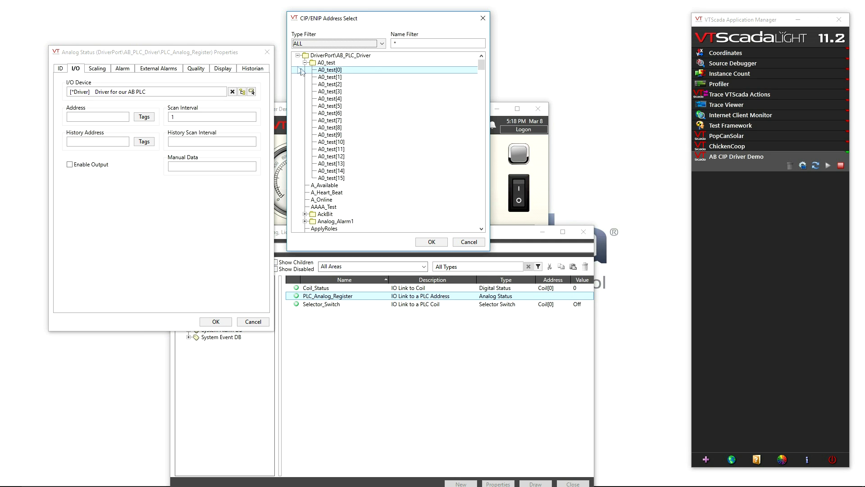
{"action": "left_click", "coordinate": [430, 242]}
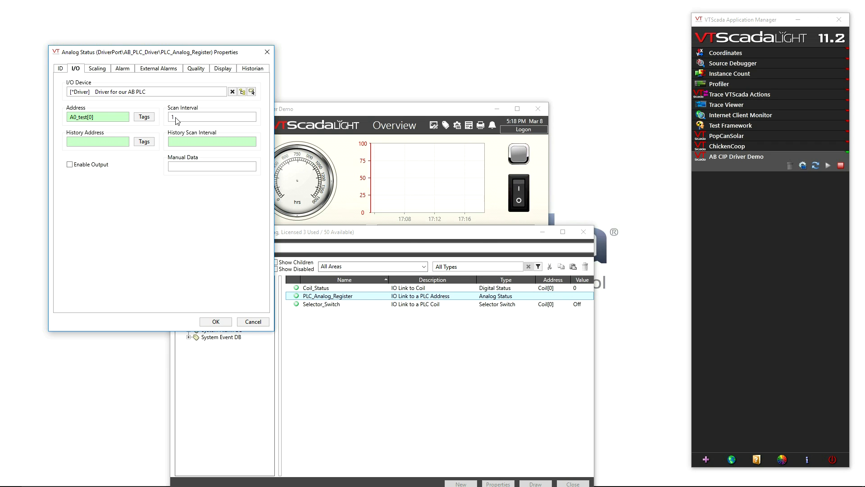
Set PLC_Analog_Register's high scale value to 100 and its engineering units to ft, and save the properties
{"action": "left_click", "coordinate": [100, 69]}
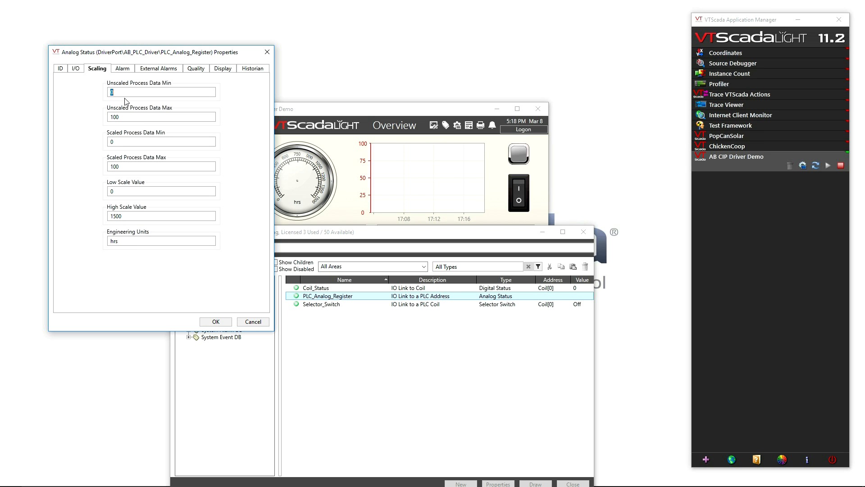
{"action": "key", "text": "Tab"}
{"action": "key", "text": "Tab"}
{"action": "key", "text": "Tab"}
{"action": "key", "text": "Tab"}
{"action": "type", "text": "1"}
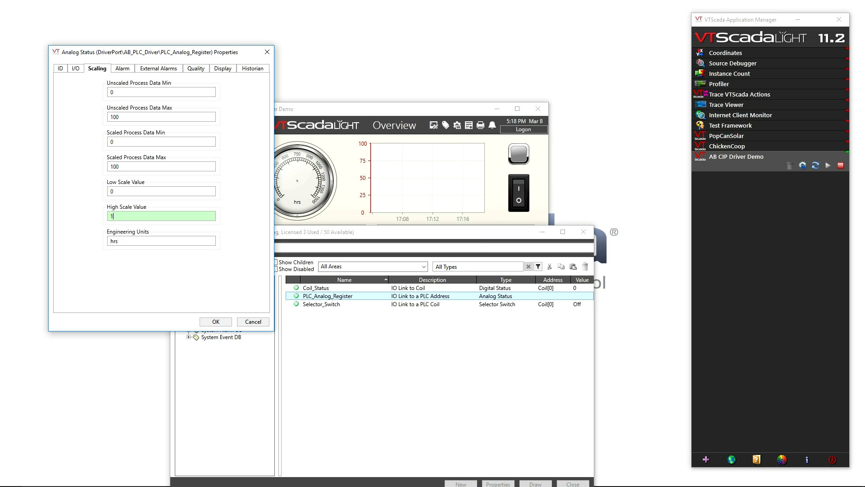
{"action": "left_click", "coordinate": [124, 241]}
{"action": "left_click_drag", "start_coordinate": [124, 241], "coordinate": [108, 243]}
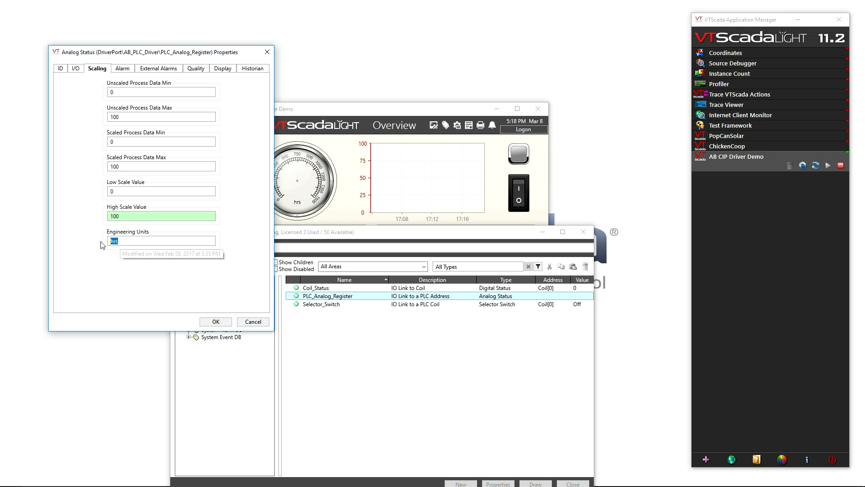
{"action": "type", "text": "ft"}
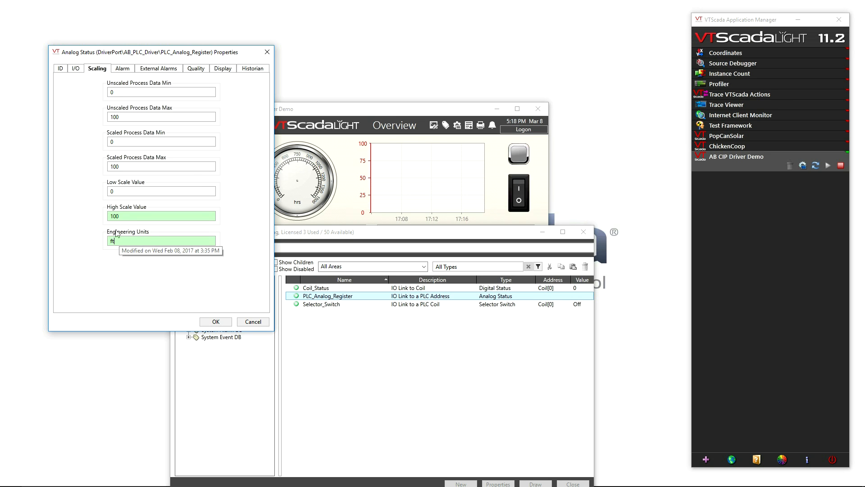
{"action": "left_click", "coordinate": [217, 322]}
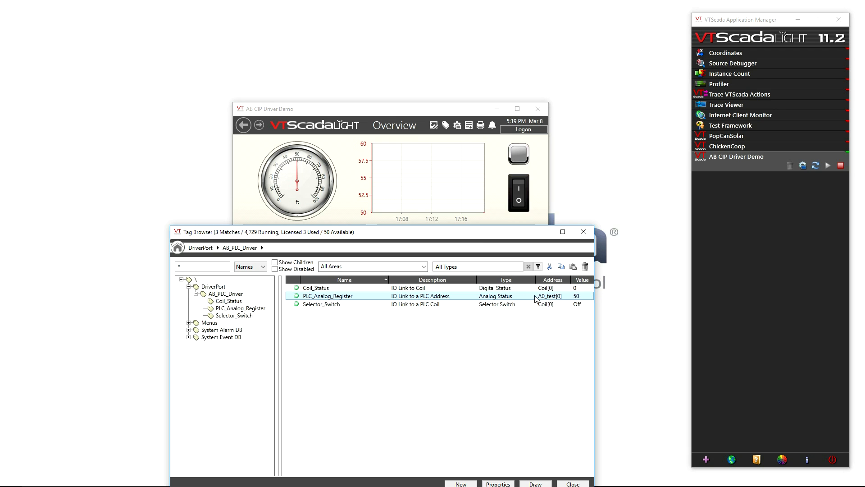
Open the historical plot of PLC_Analog_Register from the gauge on the Overview page and set its time span to 5 Minutes
{"action": "mouse_move", "coordinate": [311, 158]}
{"action": "left_click_drag", "start_coordinate": [476, 238], "coordinate": [477, 324]}
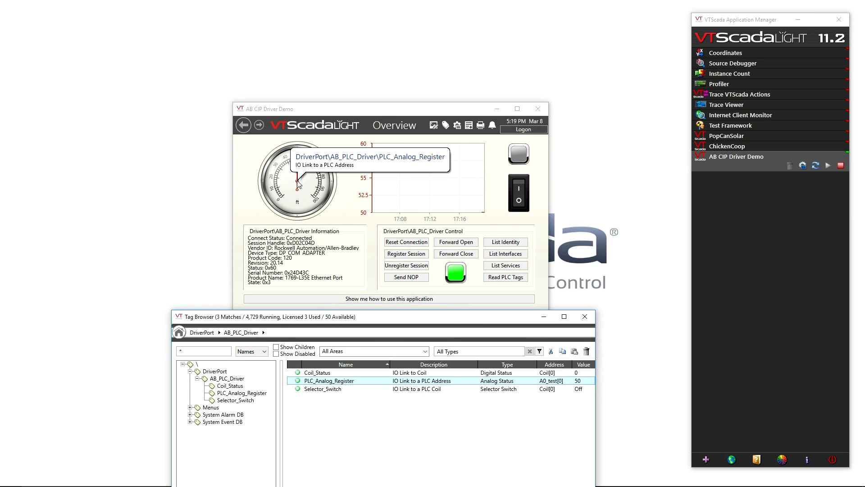
{"action": "left_click", "coordinate": [322, 196]}
{"action": "left_click_drag", "start_coordinate": [116, 3], "coordinate": [127, 31]}
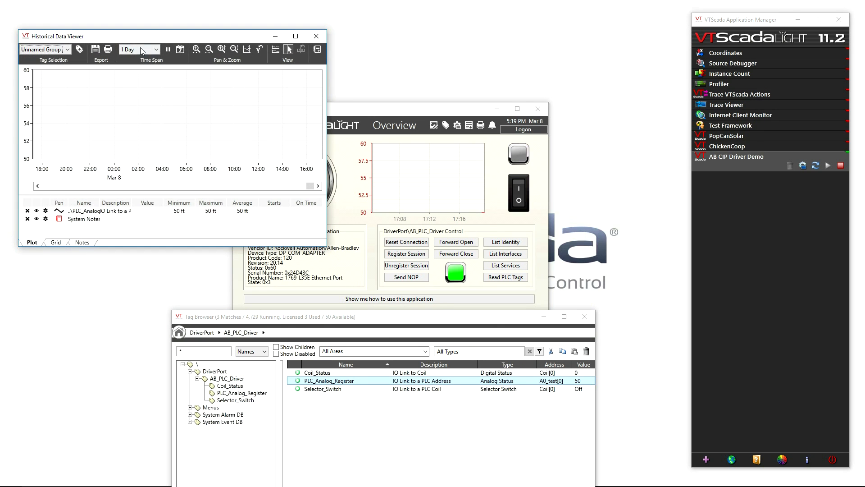
{"action": "left_click", "coordinate": [141, 50]}
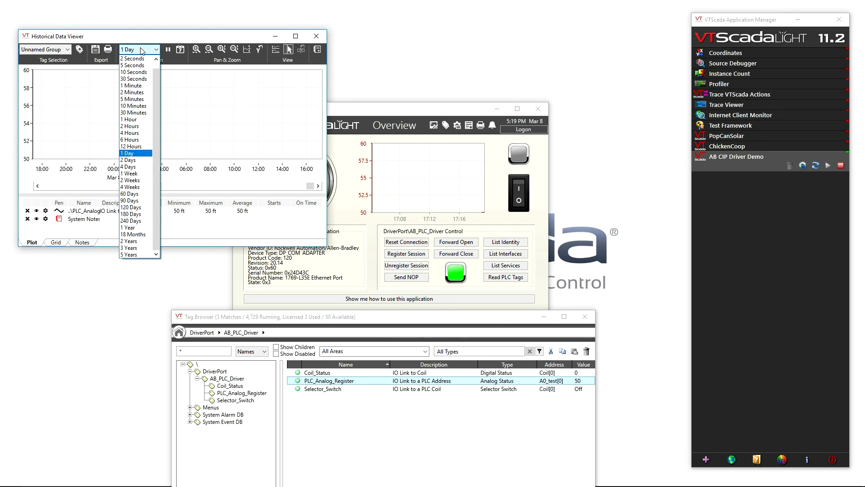
{"action": "left_click", "coordinate": [140, 99]}
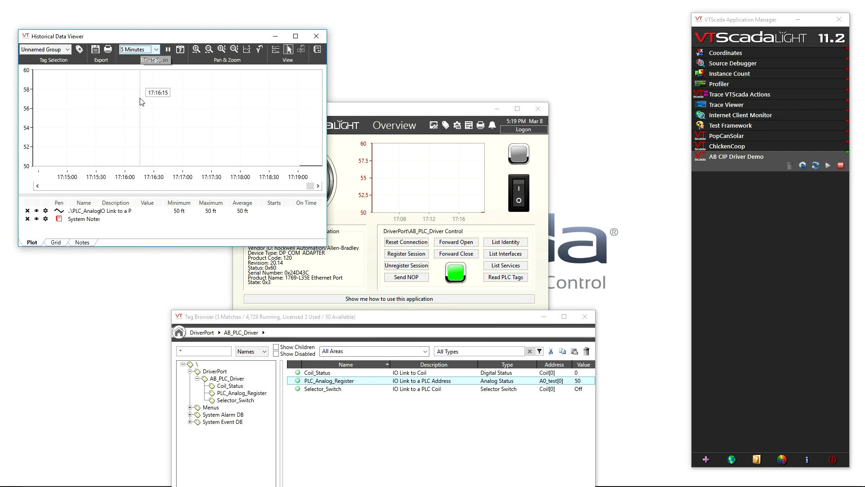
Turn off the system default scale range for the PLC_Analog_Register pen and make it track the tag scales
{"action": "left_click", "coordinate": [46, 211]}
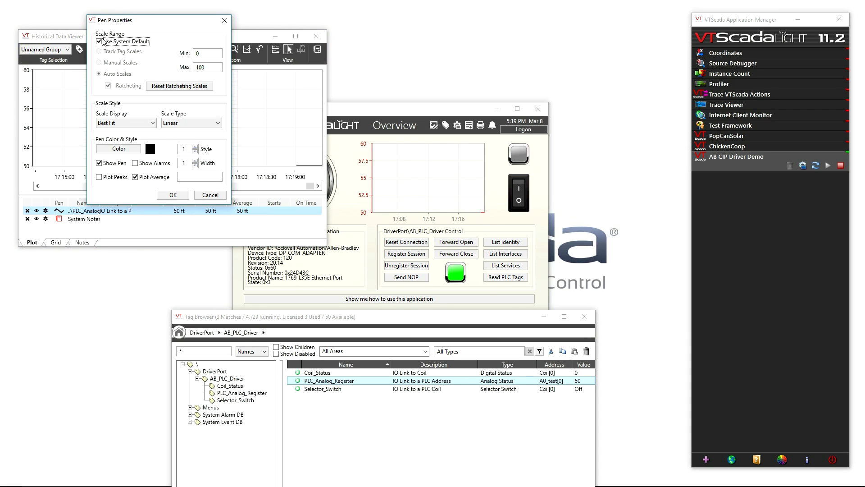
{"action": "left_click", "coordinate": [100, 41]}
{"action": "left_click", "coordinate": [98, 52]}
{"action": "left_click", "coordinate": [172, 195]}
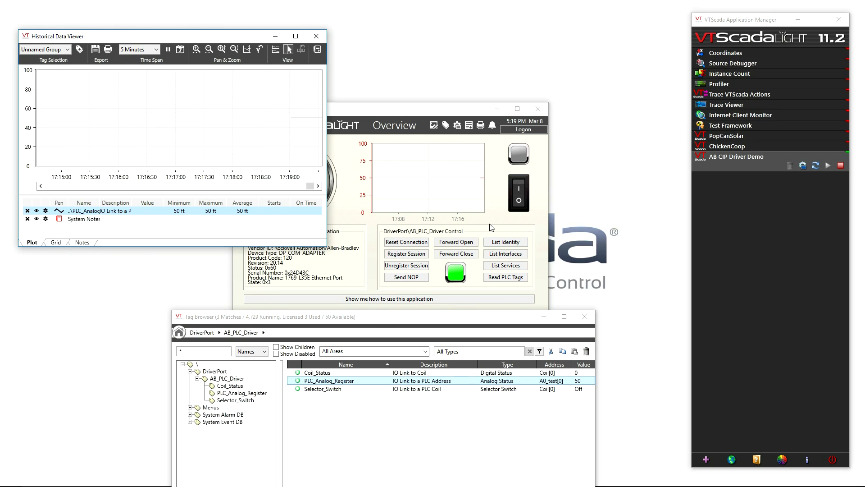
Add Coil_Status to the historical plot from its indicator light and turn the selector switch on
{"action": "left_click", "coordinate": [519, 152]}
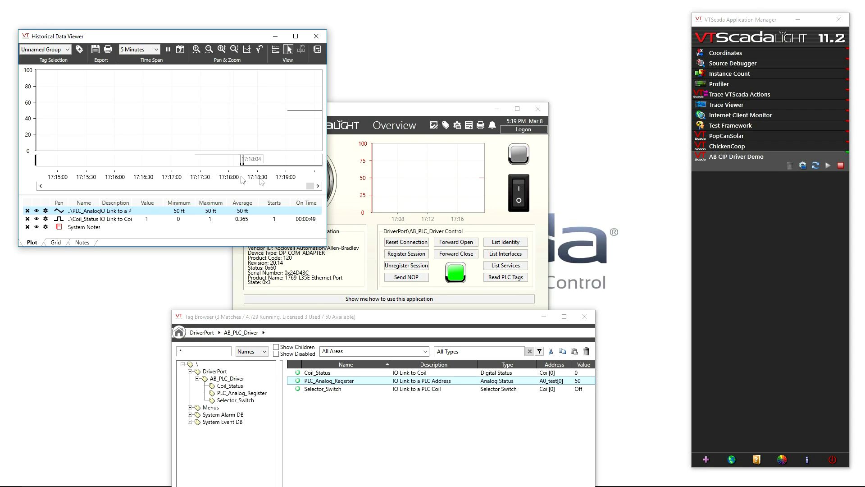
{"action": "left_click", "coordinate": [520, 188]}
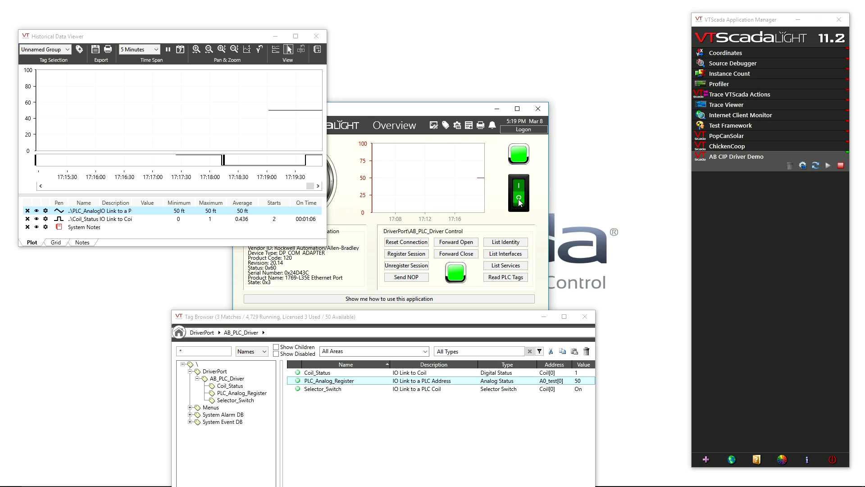
Close the Tag Browser and the Historical Data Viewer, and open the Overview page in the Idea Studio
{"action": "left_click_drag", "start_coordinate": [500, 311], "coordinate": [500, 189]}
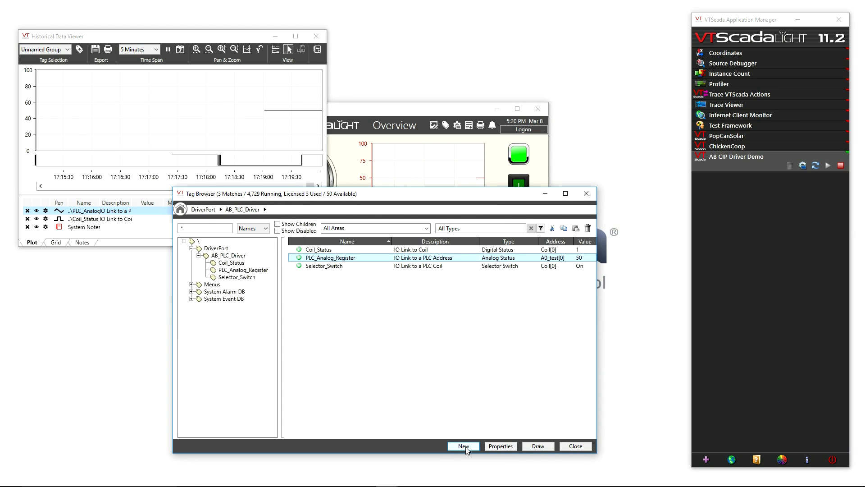
{"action": "left_click", "coordinate": [596, 198]}
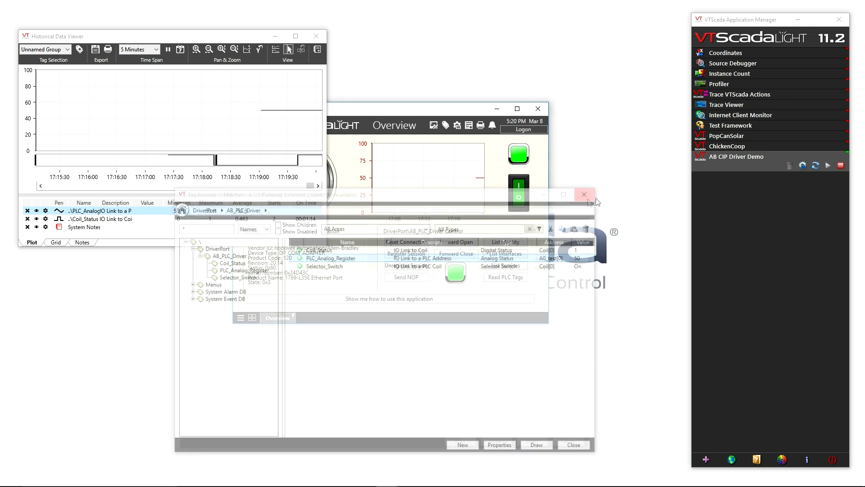
{"action": "left_click", "coordinate": [318, 36]}
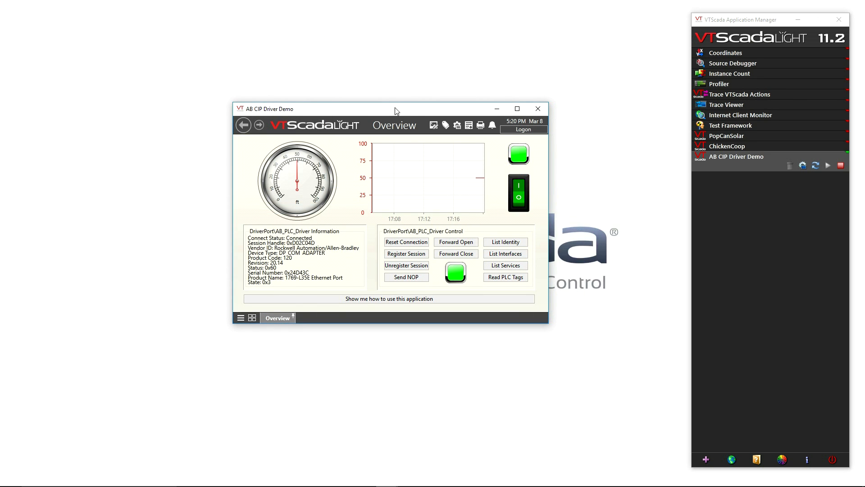
{"action": "left_click", "coordinate": [434, 127]}
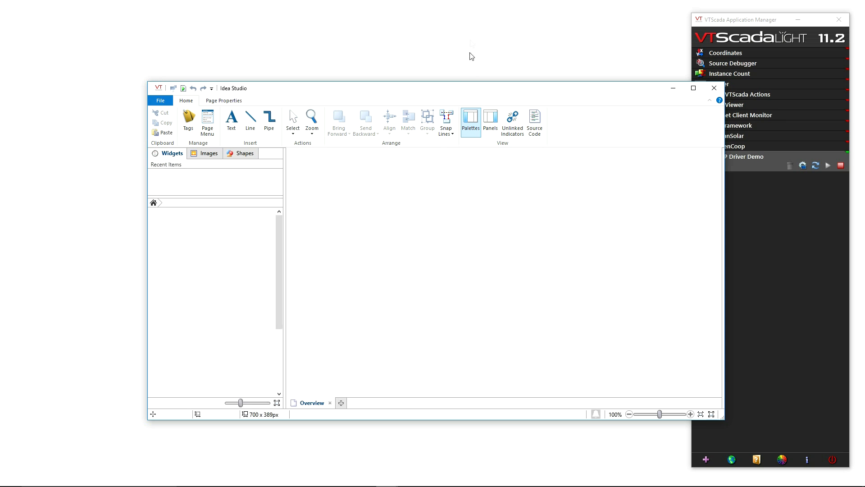
{"action": "left_click_drag", "start_coordinate": [468, 93], "coordinate": [431, 74]}
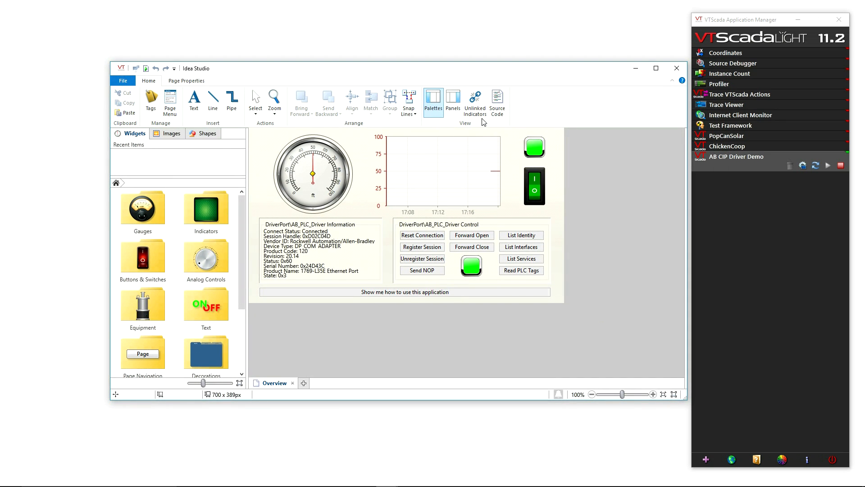